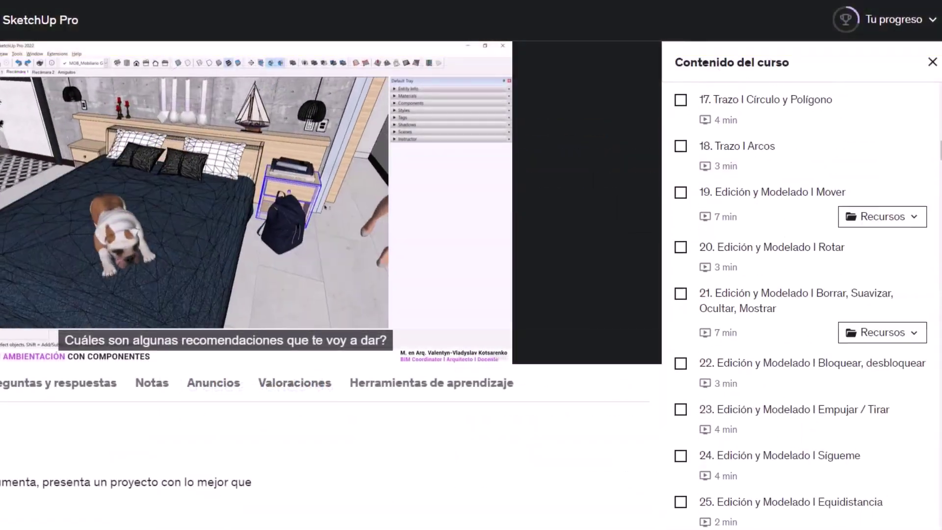
Collapse the first seven expanded sections in the Contenido del curso sidebar
{"action": "left_click", "coordinate": [920, 103]}
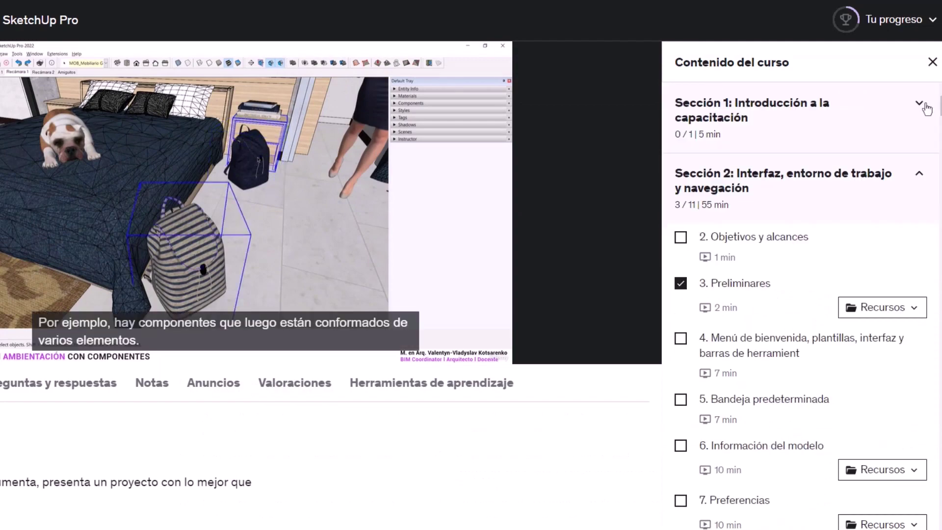
{"action": "left_click", "coordinate": [918, 181]}
{"action": "left_click", "coordinate": [919, 246]}
{"action": "left_click", "coordinate": [919, 300]}
{"action": "left_click", "coordinate": [919, 355]}
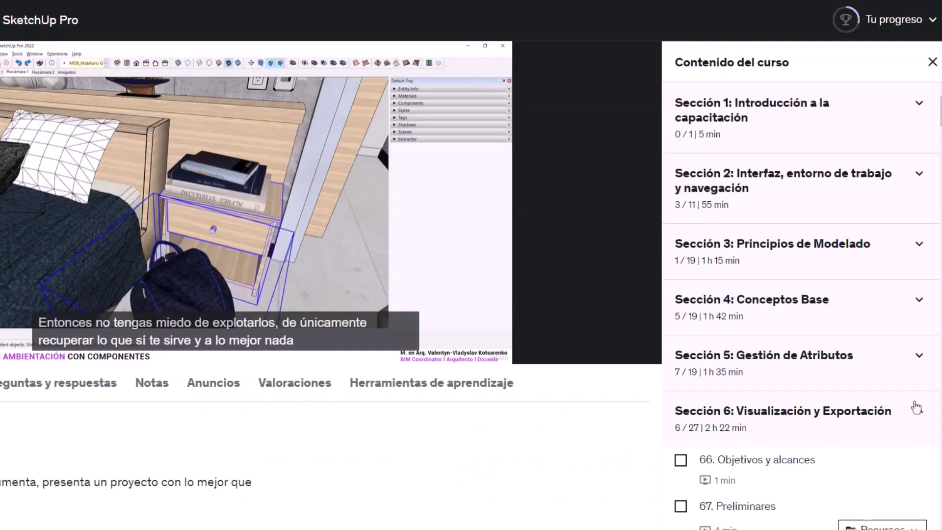
{"action": "left_click", "coordinate": [919, 406]}
{"action": "left_click", "coordinate": [919, 373]}
Collapse Sección 9, 10 and 11, then scroll so Sección 5 through 11 show
{"action": "scroll", "coordinate": [922, 392], "scroll_direction": "down", "scroll_amount": 5}
{"action": "left_click", "coordinate": [921, 227]}
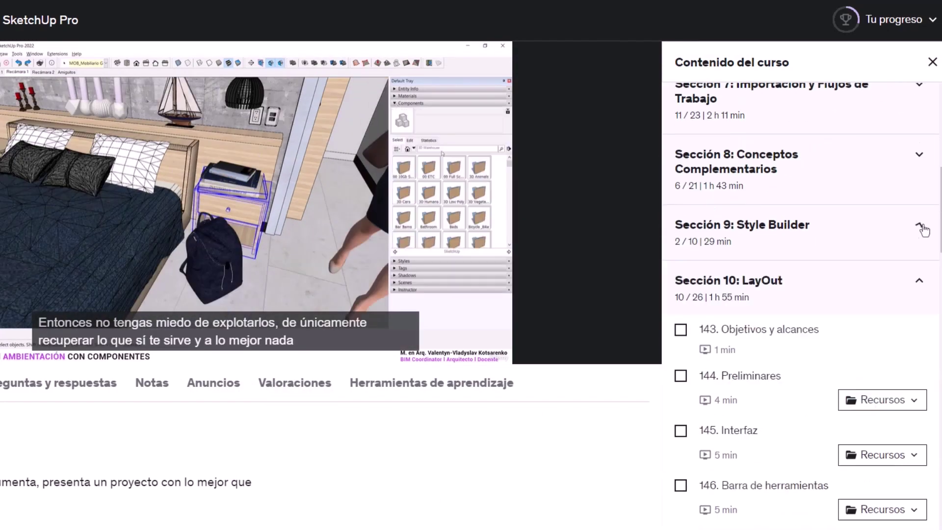
{"action": "left_click", "coordinate": [920, 282]}
{"action": "left_click", "coordinate": [920, 336]}
{"action": "scroll", "coordinate": [934, 376], "scroll_direction": "up", "scroll_amount": 1}
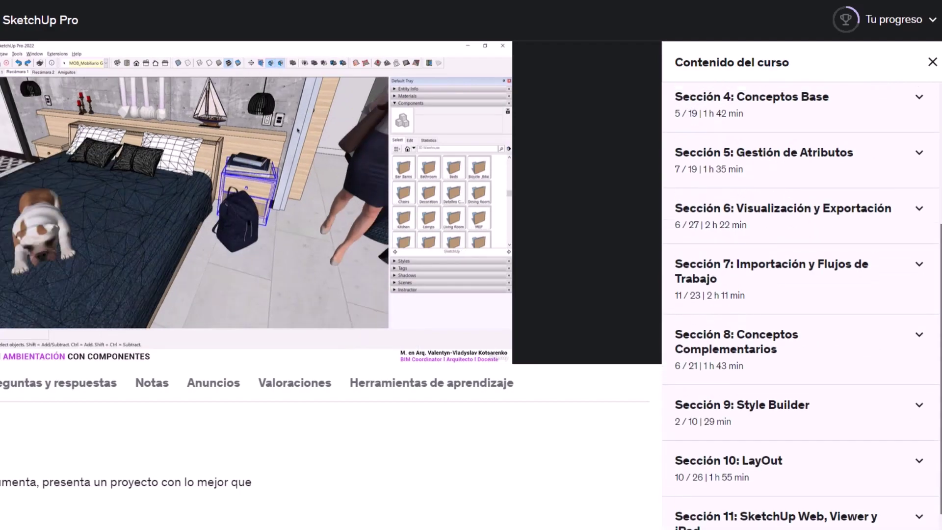
{"action": "scroll", "coordinate": [935, 375], "scroll_direction": "up", "scroll_amount": 2}
{"action": "scroll", "coordinate": [934, 375], "scroll_direction": "up", "scroll_amount": 1}
{"action": "scroll", "coordinate": [935, 375], "scroll_direction": "down", "scroll_amount": 3}
{"action": "scroll", "coordinate": [934, 375], "scroll_direction": "down", "scroll_amount": 1}
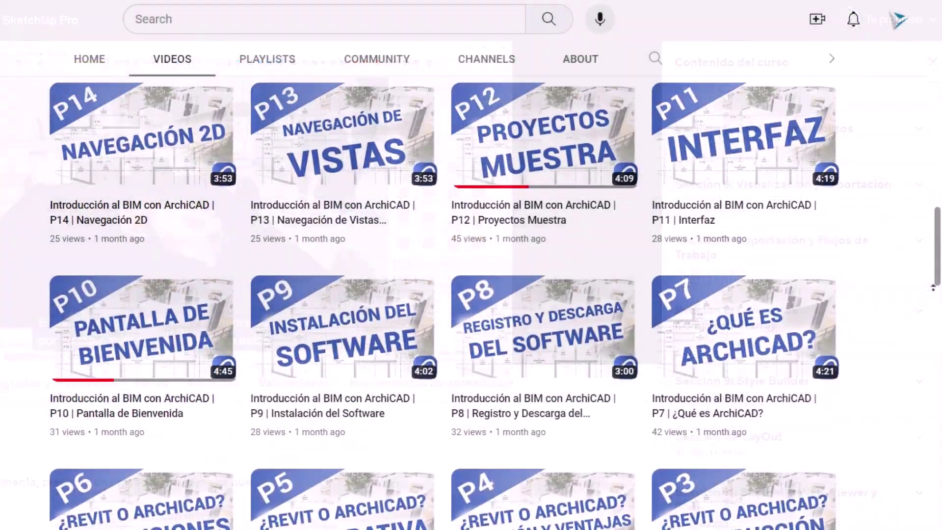
{"action": "scroll", "coordinate": [933, 287], "scroll_direction": "up", "scroll_amount": 3}
Scroll to the top of the channel's video grid to show lessons P34 to P27
{"action": "scroll", "coordinate": [933, 287], "scroll_direction": "up", "scroll_amount": 4}
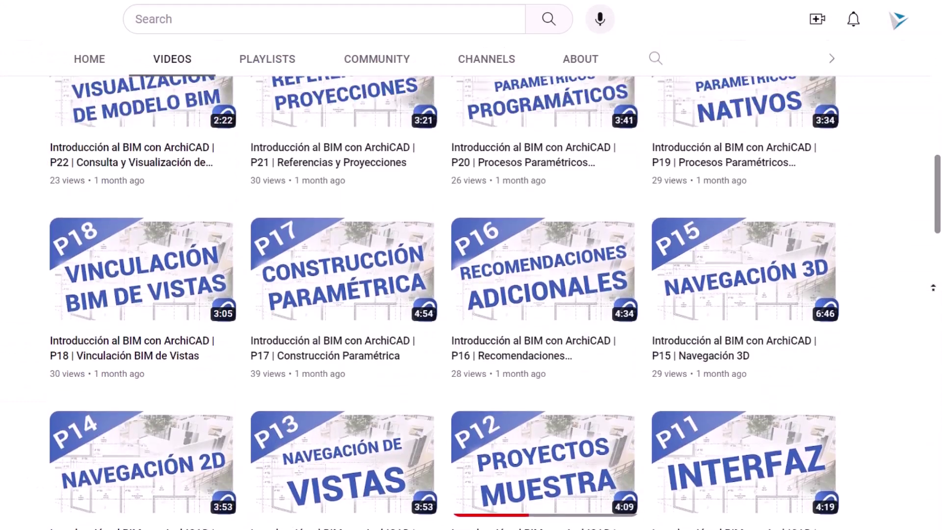
{"action": "scroll", "coordinate": [933, 287], "scroll_direction": "up", "scroll_amount": 3}
{"action": "scroll", "coordinate": [933, 287], "scroll_direction": "up", "scroll_amount": 3}
{"action": "scroll", "coordinate": [933, 287], "scroll_direction": "up", "scroll_amount": 3}
{"action": "scroll", "coordinate": [933, 287], "scroll_direction": "up", "scroll_amount": 4}
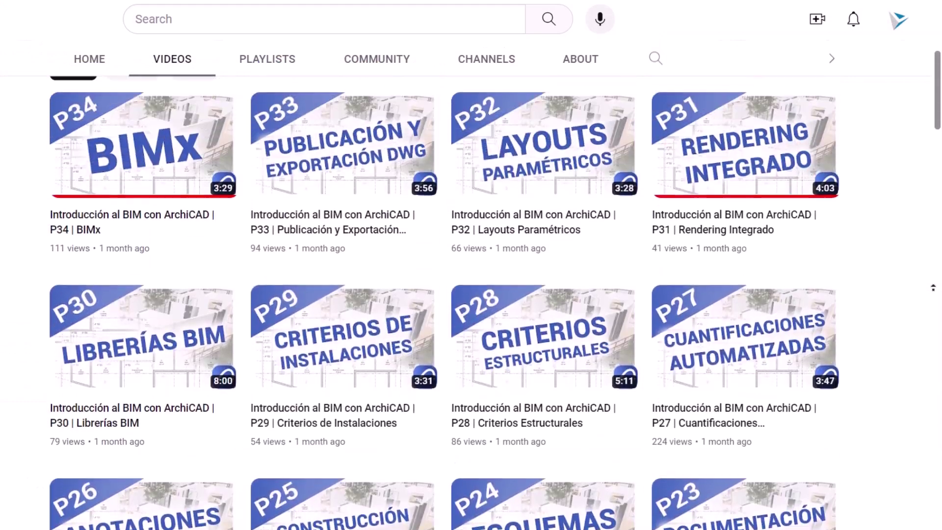
{"action": "scroll", "coordinate": [933, 287], "scroll_direction": "up", "scroll_amount": 2}
{"action": "scroll", "coordinate": [933, 287], "scroll_direction": "up", "scroll_amount": 4}
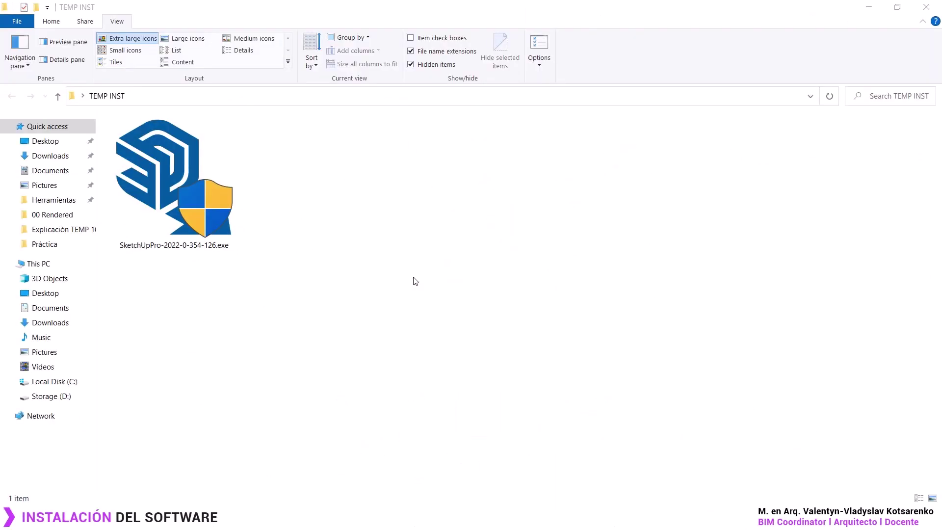
Run SketchUpPro-2022-0-354-126.exe as administrator from File Explorer
{"action": "left_click", "coordinate": [169, 170]}
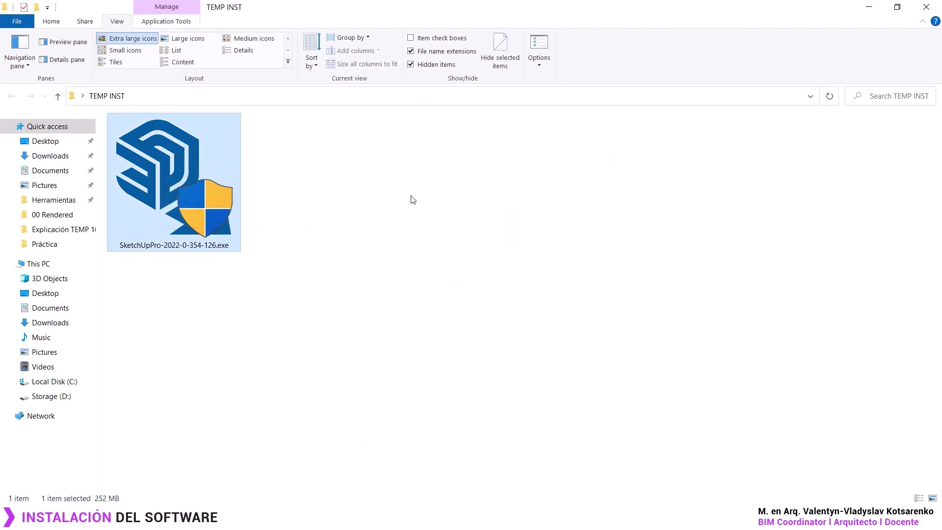
{"action": "double_click", "coordinate": [178, 164]}
{"action": "right_click", "coordinate": [179, 163]}
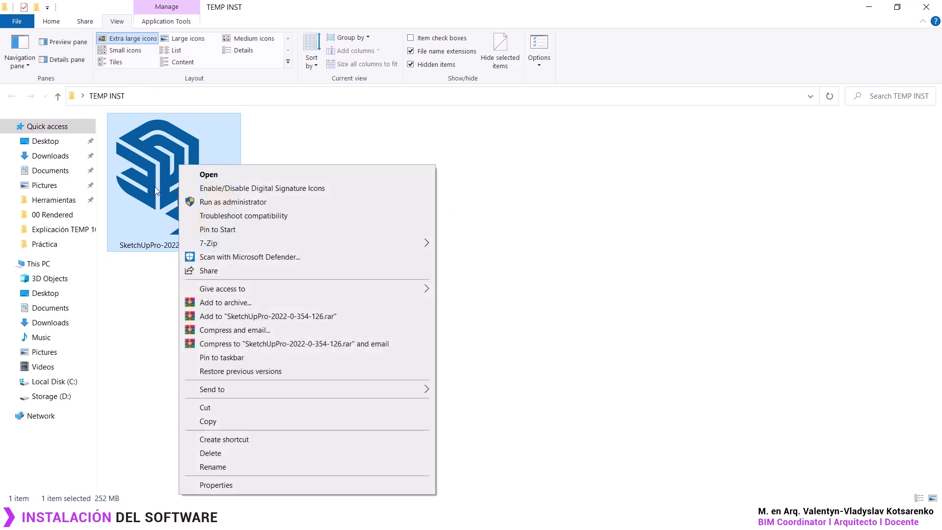
{"action": "left_click", "coordinate": [240, 203]}
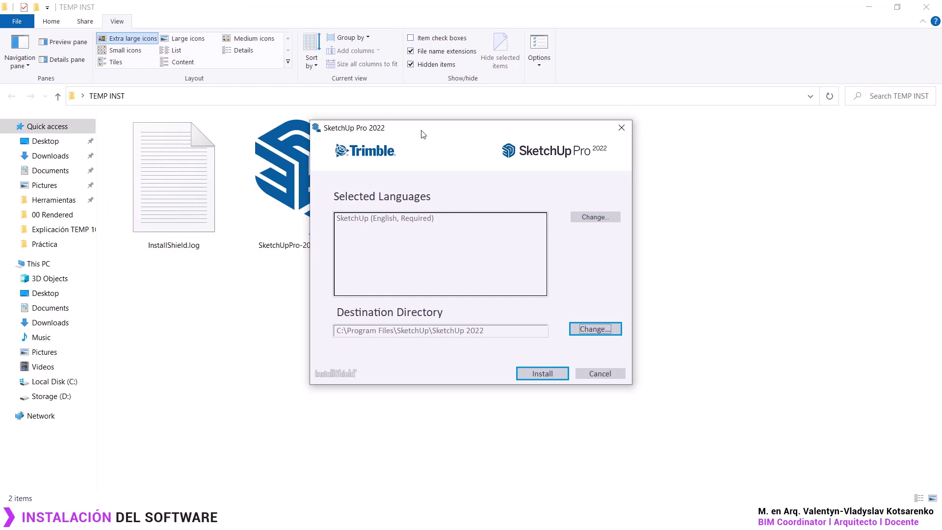
Keep the default destination C:\Program Files\SketchUp\SketchUp 2022 and start the installation
{"action": "left_click_drag", "start_coordinate": [423, 134], "coordinate": [433, 140]}
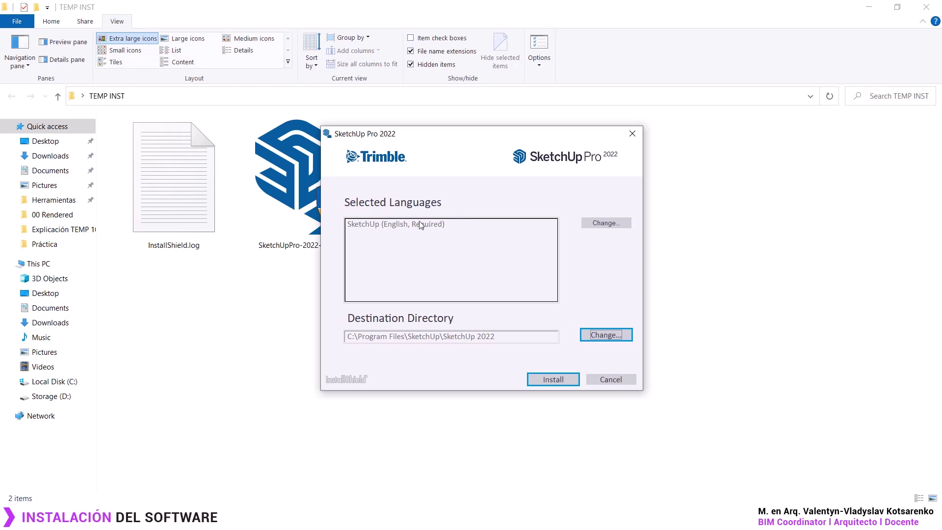
{"action": "mouse_move", "coordinate": [445, 138]}
{"action": "left_mouse_down"}
{"action": "mouse_move", "coordinate": [609, 113]}
{"action": "mouse_move", "coordinate": [496, 151]}
{"action": "left_mouse_up"}
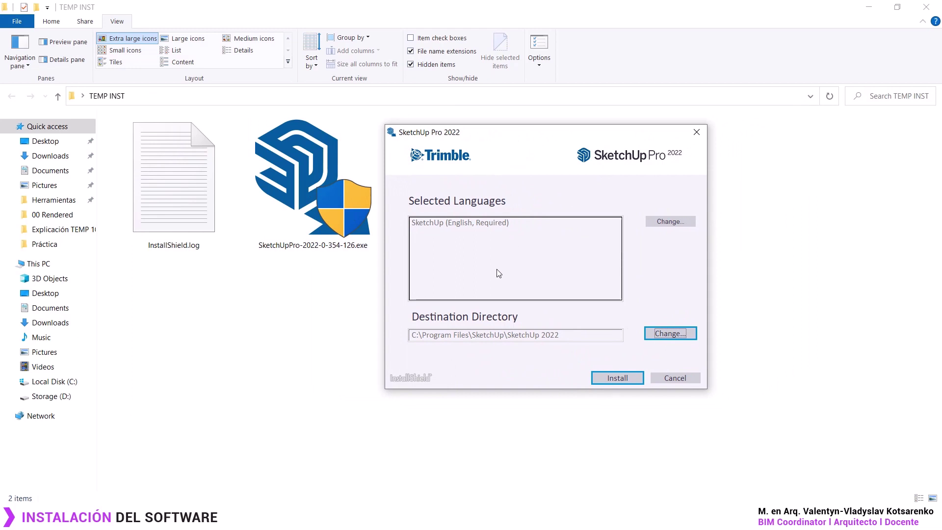
{"action": "left_click", "coordinate": [668, 332]}
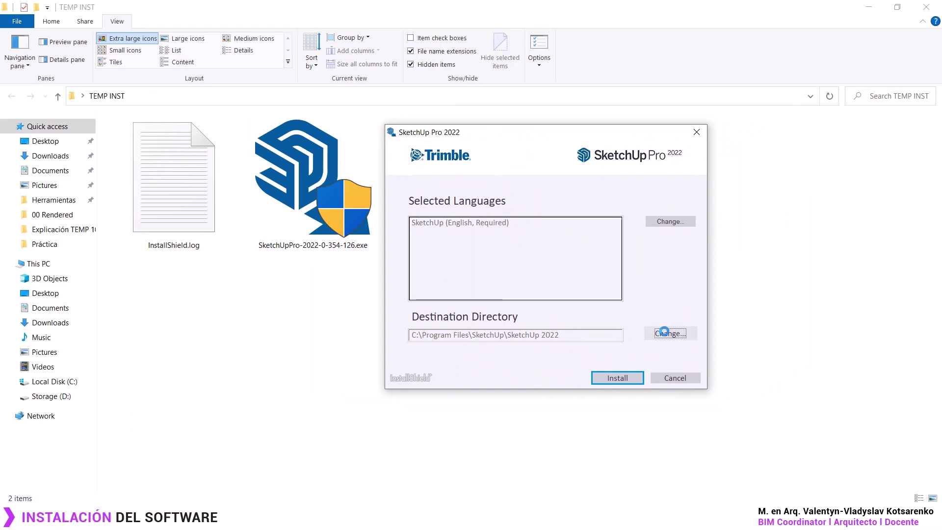
{"action": "left_click_drag", "start_coordinate": [471, 172], "coordinate": [305, 154]}
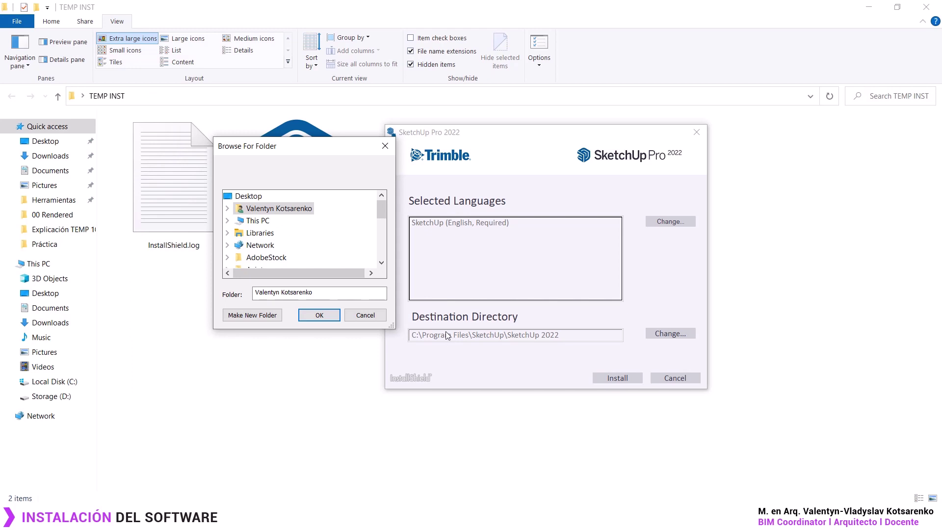
{"action": "left_click", "coordinate": [385, 146]}
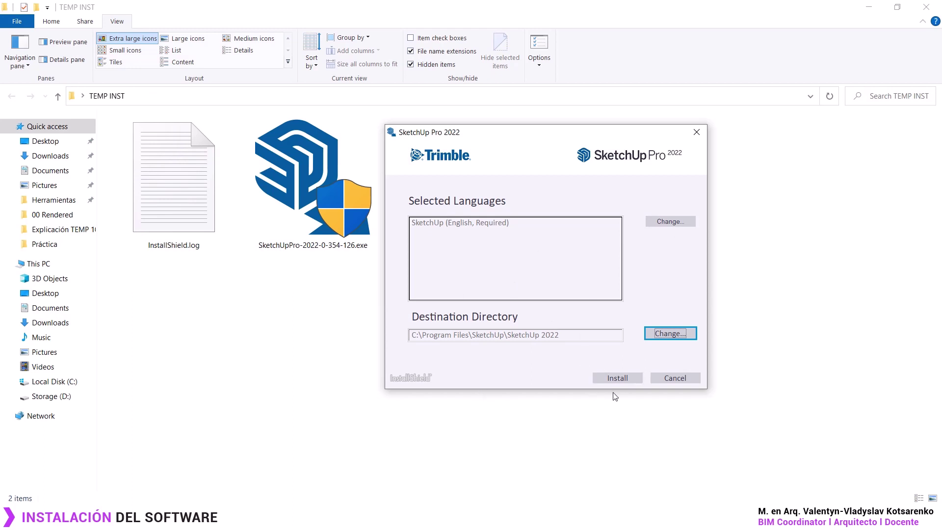
{"action": "left_click", "coordinate": [619, 378]}
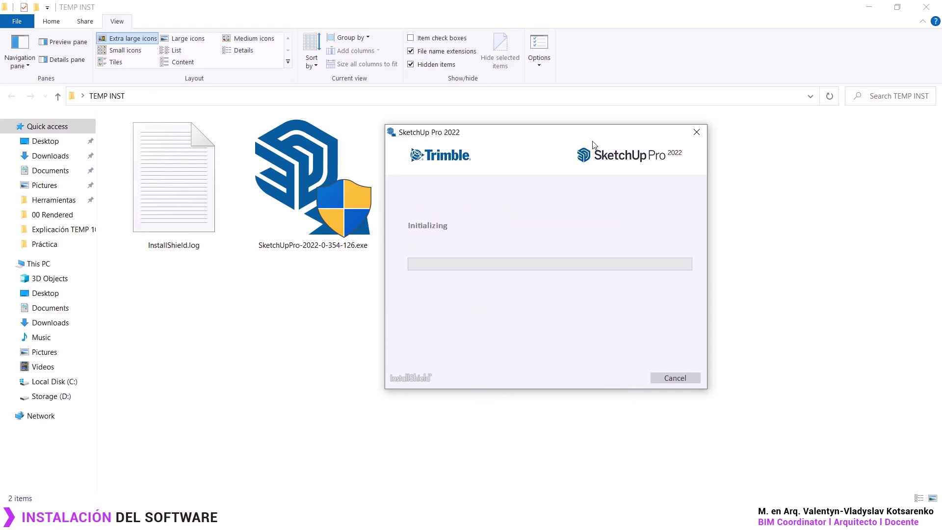
Wait for the SketchUp Pro 2022 installation to finish
{"action": "left_click_drag", "start_coordinate": [538, 136], "coordinate": [545, 133]}
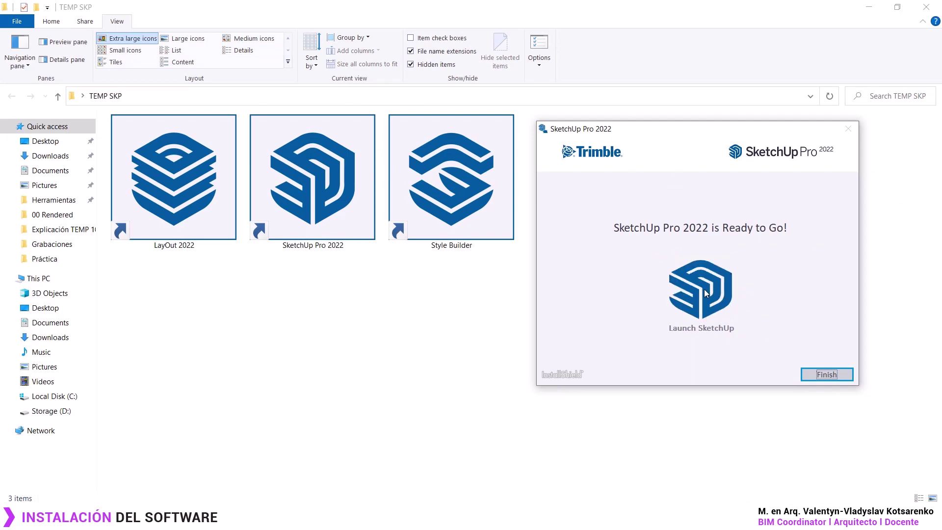
Close the finished installer and bring up the SketchUp Pro 2022 shortcut's context menu in TEMP SKP
{"action": "left_click", "coordinate": [827, 375]}
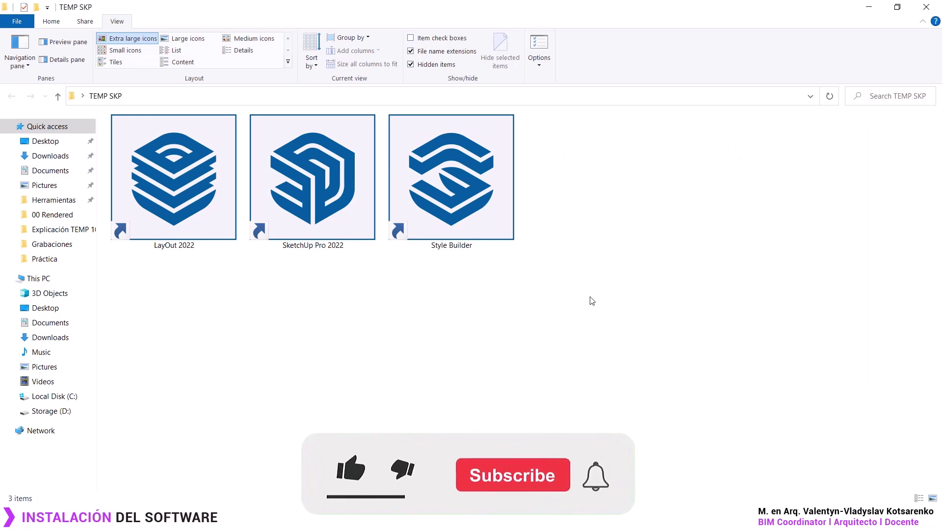
{"action": "left_click_drag", "start_coordinate": [635, 322], "coordinate": [178, 164]}
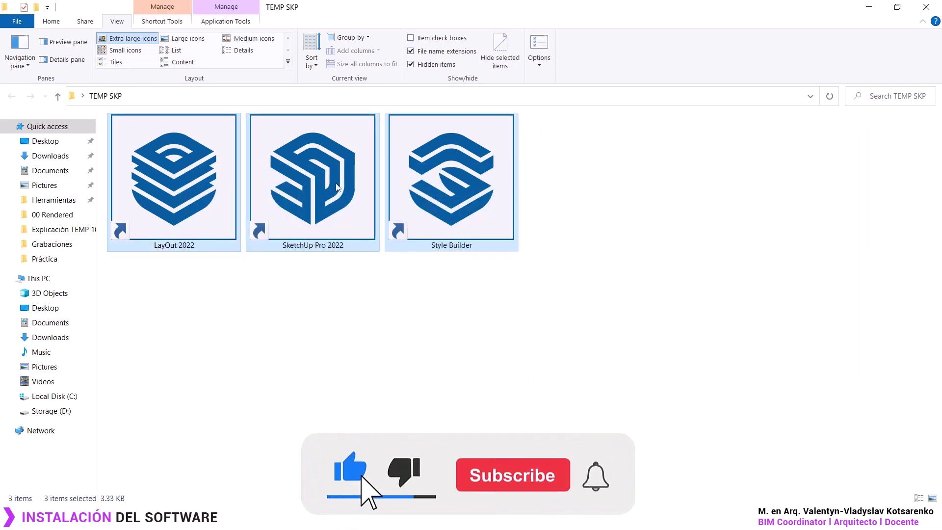
{"action": "left_click", "coordinate": [322, 163]}
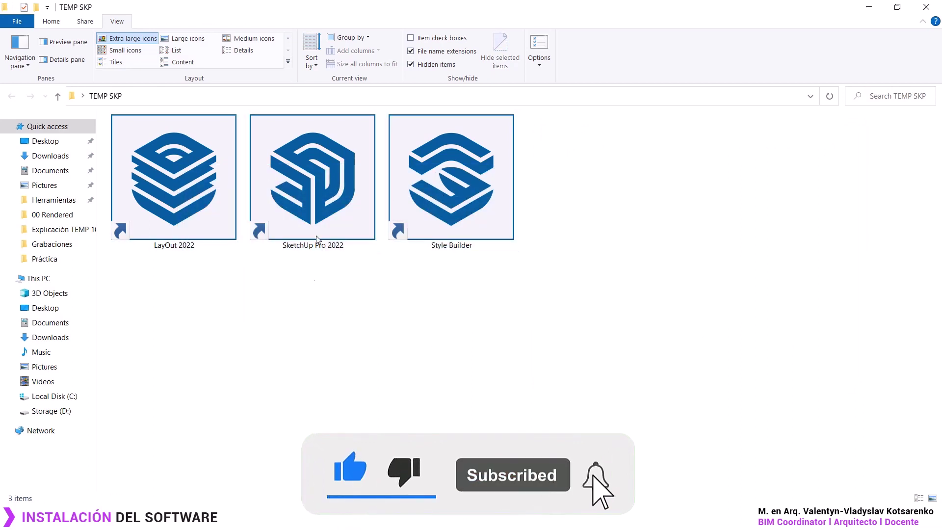
{"action": "left_click", "coordinate": [322, 163]}
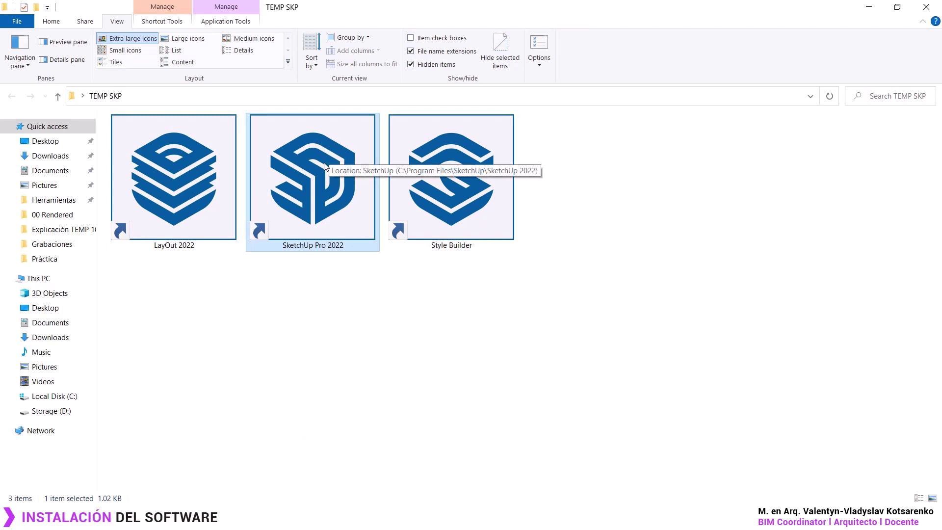
{"action": "left_click", "coordinate": [172, 163]}
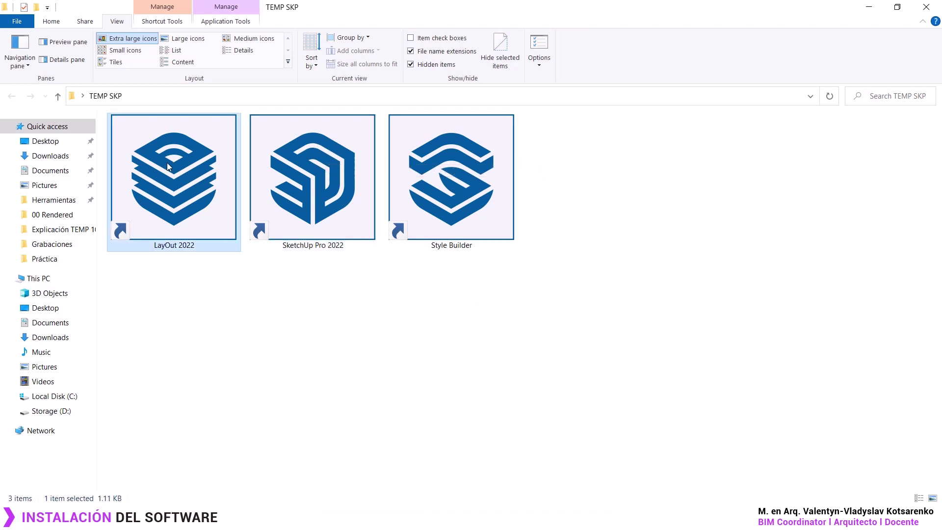
{"action": "left_click", "coordinate": [500, 205]}
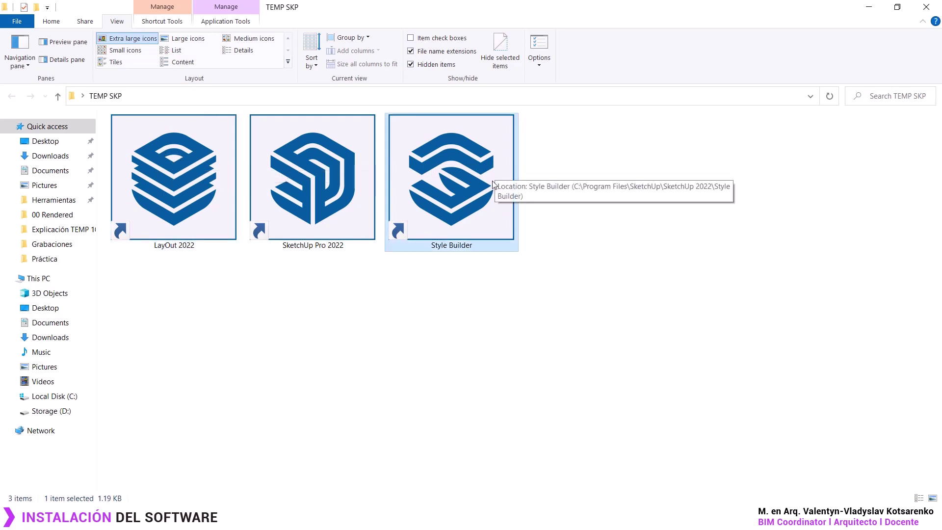
{"action": "left_click", "coordinate": [402, 335]}
{"action": "left_click", "coordinate": [305, 195]}
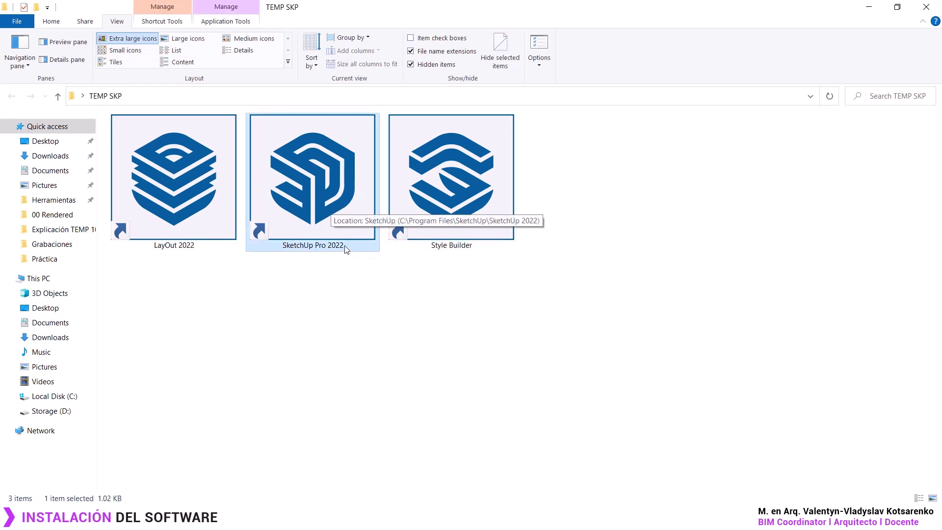
{"action": "right_click", "coordinate": [358, 135]}
Run SketchUp Pro 2022 as administrator and choose Sign In on its welcome window
{"action": "left_click", "coordinate": [416, 238]}
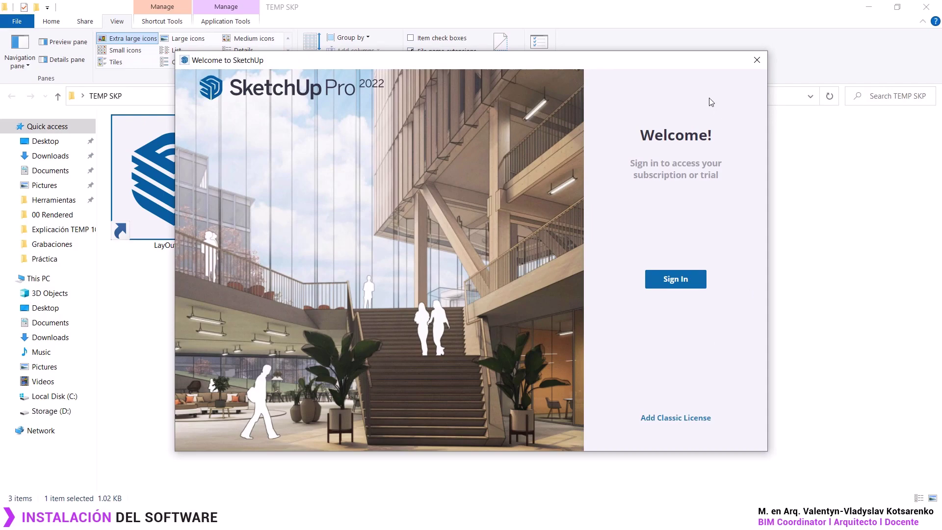
{"action": "left_click_drag", "start_coordinate": [673, 68], "coordinate": [687, 69]}
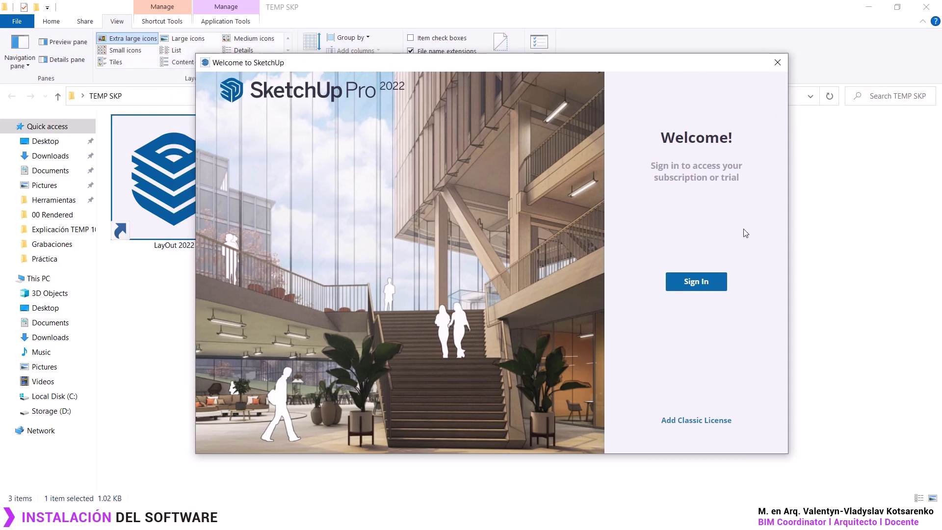
{"action": "left_click", "coordinate": [701, 285]}
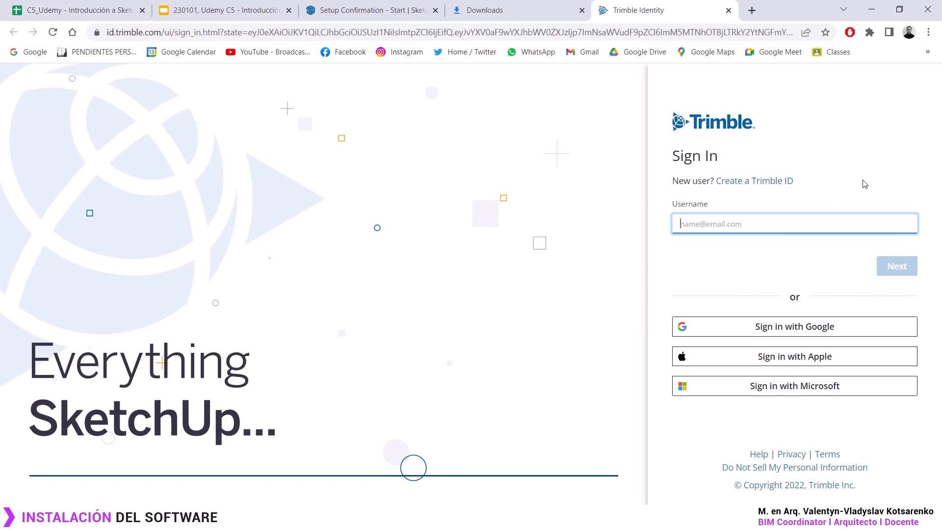
Sign in to Trimble Identity with the account's e-mail and password
{"action": "type", "text": "arqvalenk"}
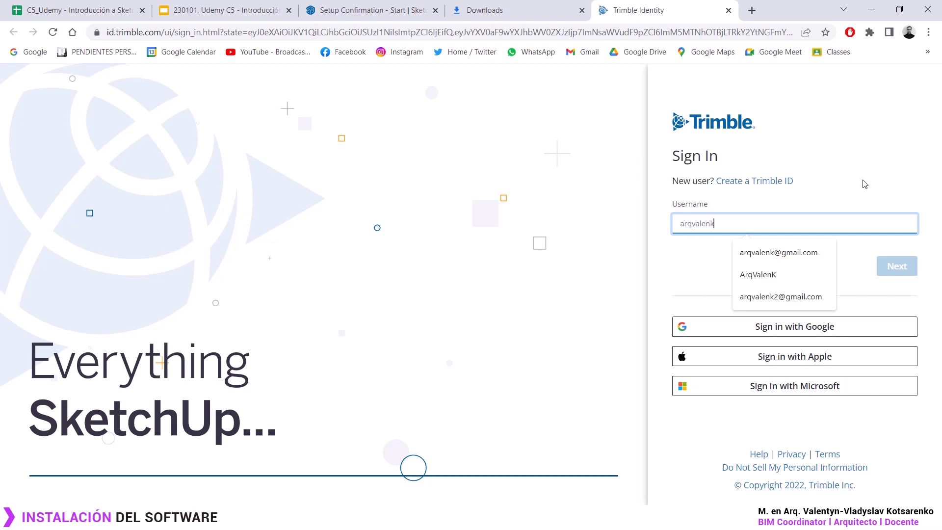
{"action": "type", "text": "2"}
{"action": "left_click", "coordinate": [785, 252]}
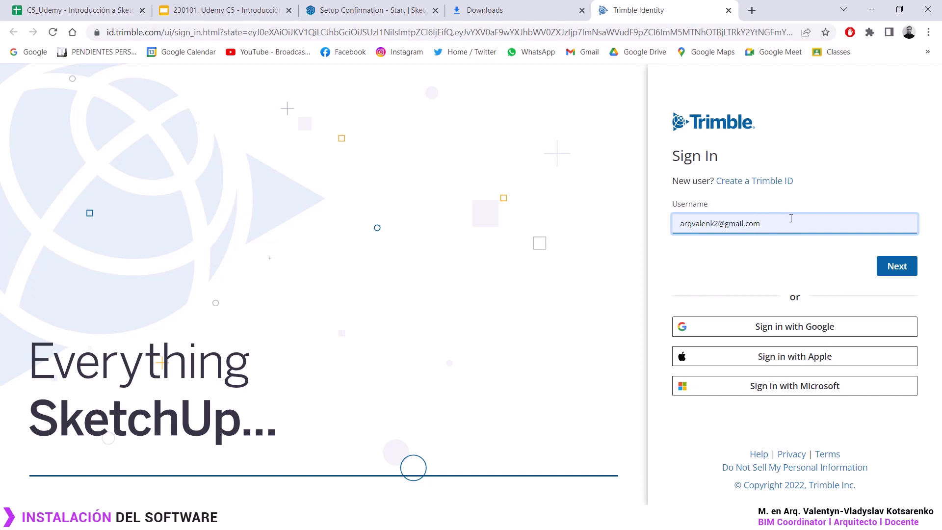
{"action": "left_click", "coordinate": [878, 270]}
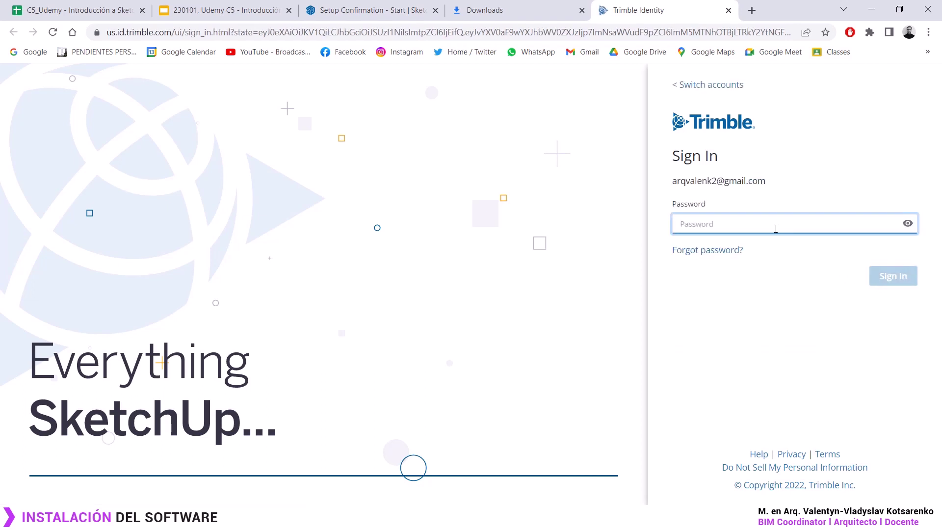
{"action": "type", "text": "****"}
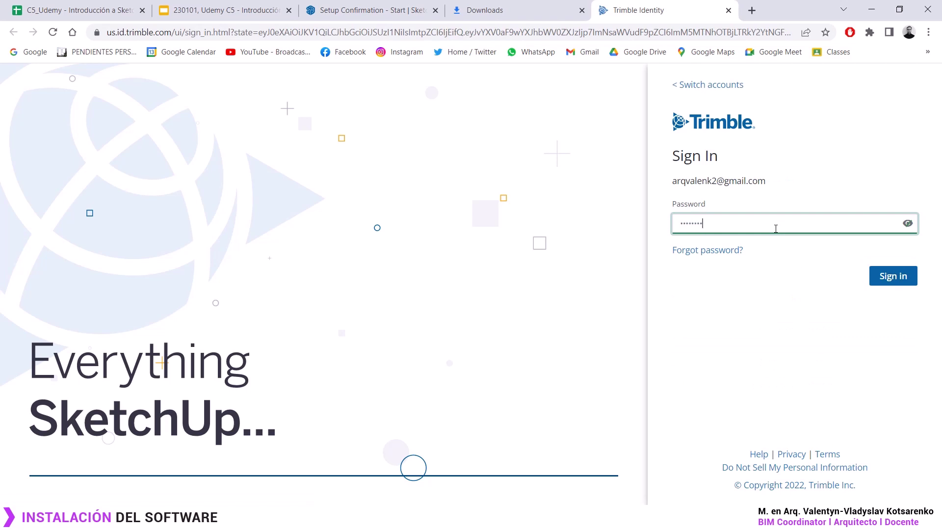
{"action": "key", "text": "Return"}
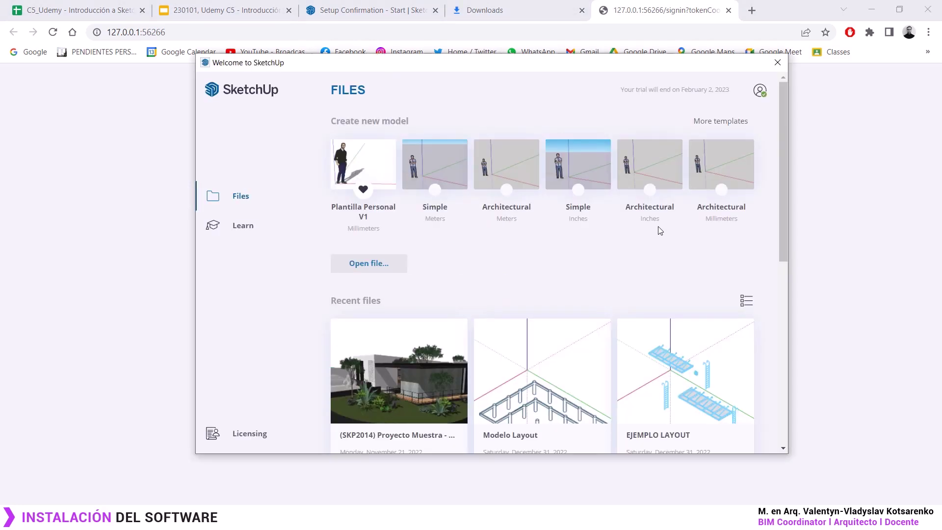
Check the trial end date and the signed-in account on the Files screen
{"action": "left_click_drag", "start_coordinate": [551, 70], "coordinate": [549, 54]}
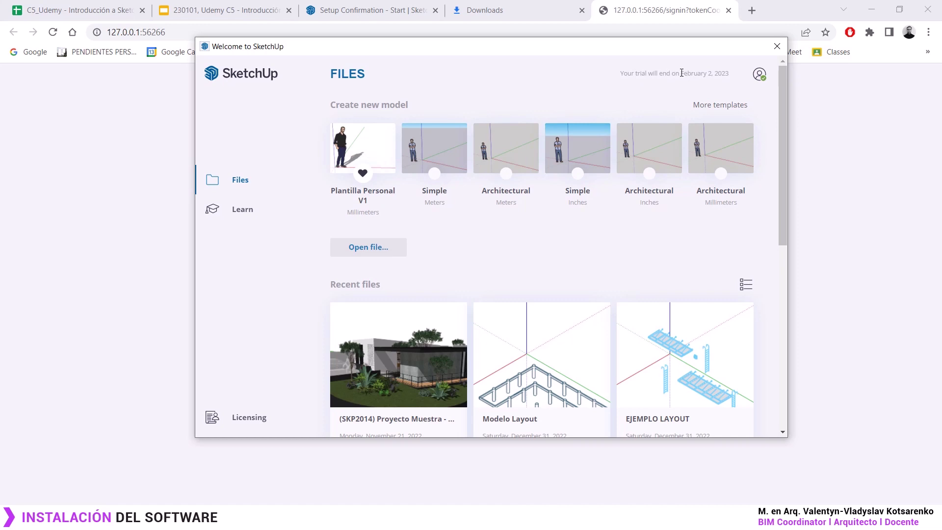
{"action": "left_click_drag", "start_coordinate": [681, 73], "coordinate": [711, 73]}
{"action": "left_click", "coordinate": [725, 73]}
{"action": "left_click", "coordinate": [760, 82]}
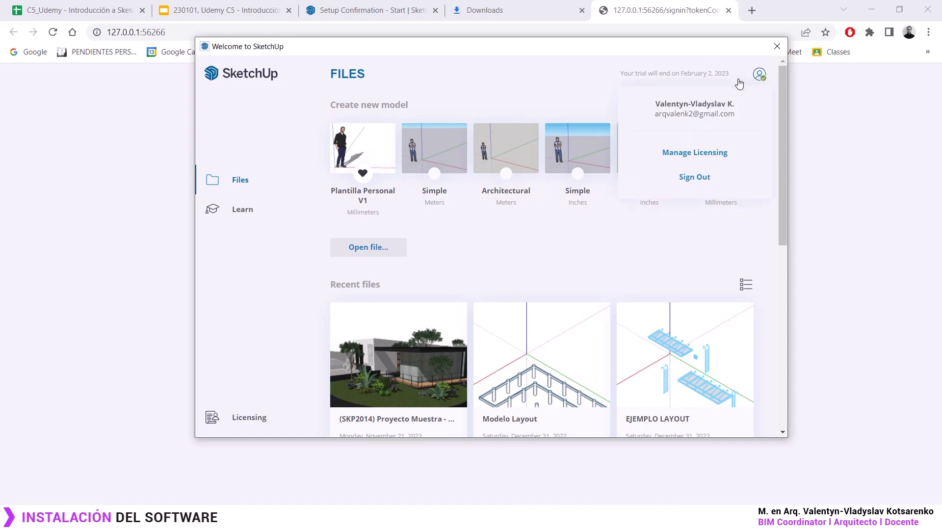
{"action": "left_click", "coordinate": [542, 88]}
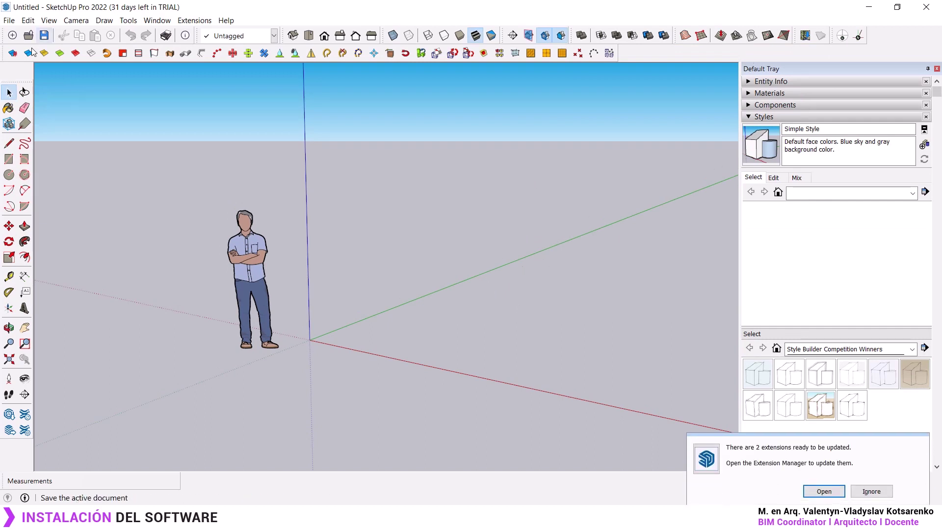
Ignore the '2 extensions ready to update' notice
{"action": "left_click", "coordinate": [878, 491]}
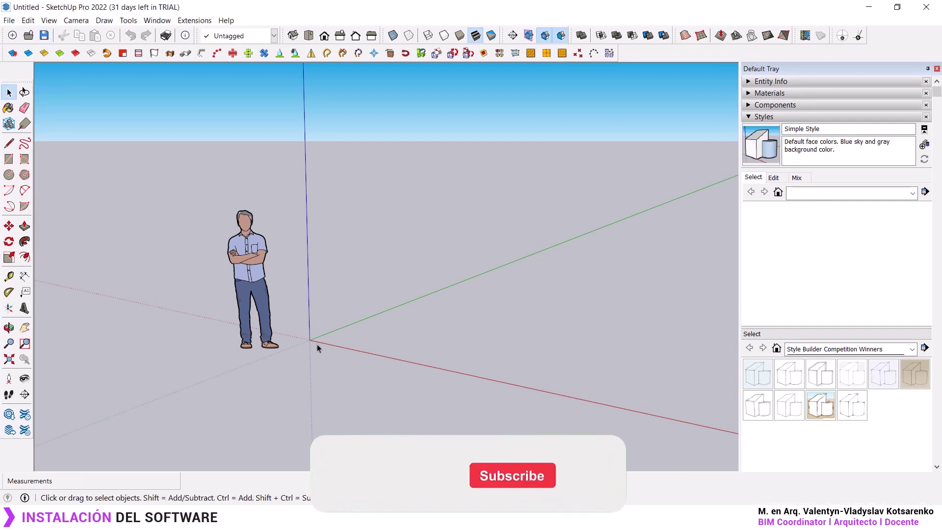